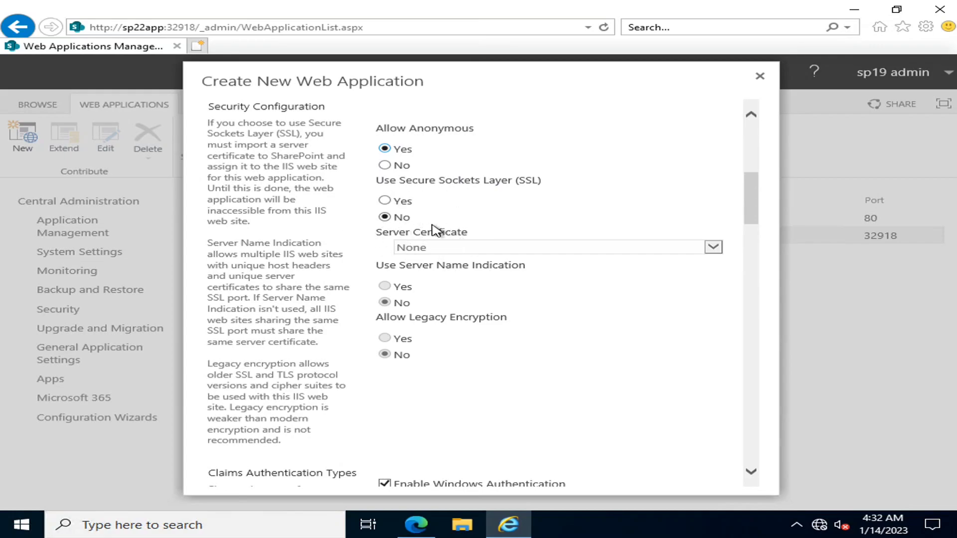
Append _4529 to the content database name so it reads WSS_Content_4529
scroll(524, 278, "down", 5)
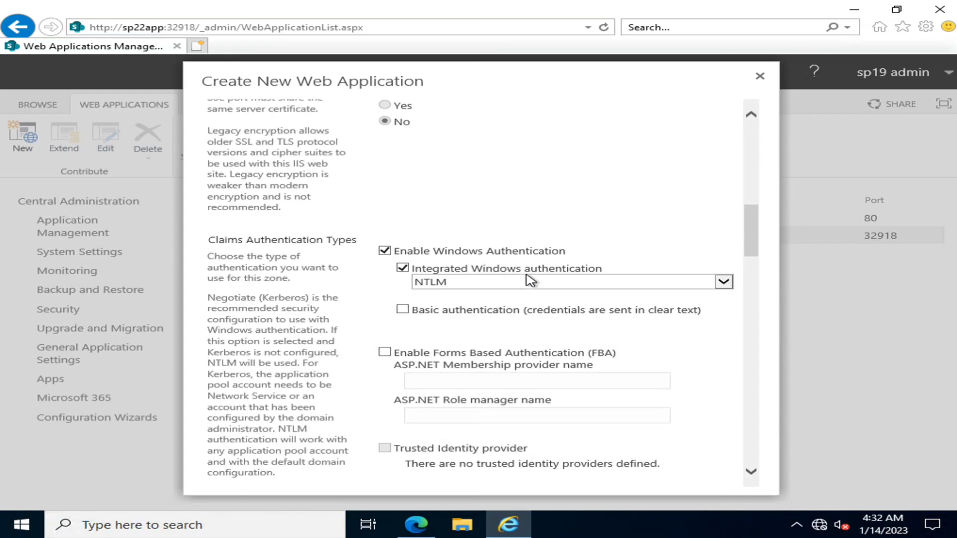
scroll(529, 281, "down", 10)
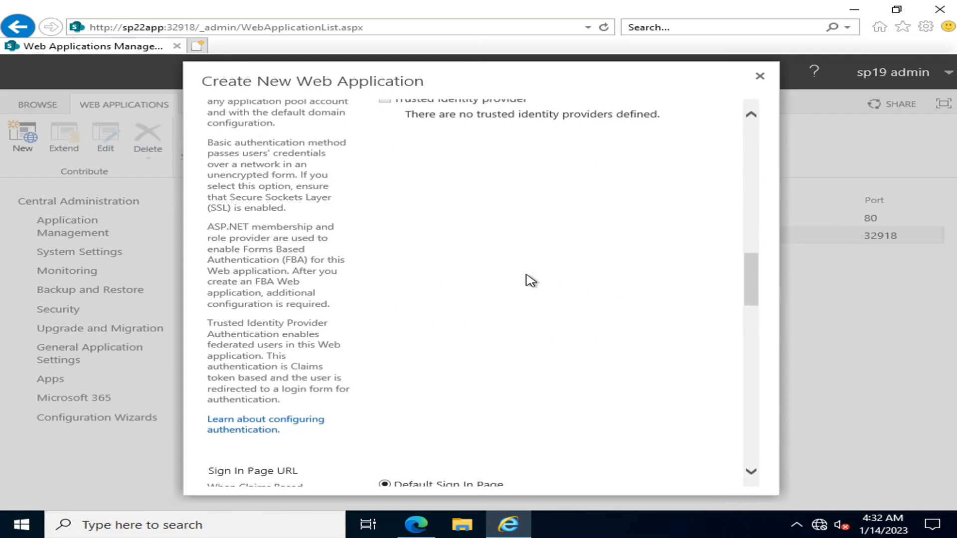
scroll(528, 274, "down", 3)
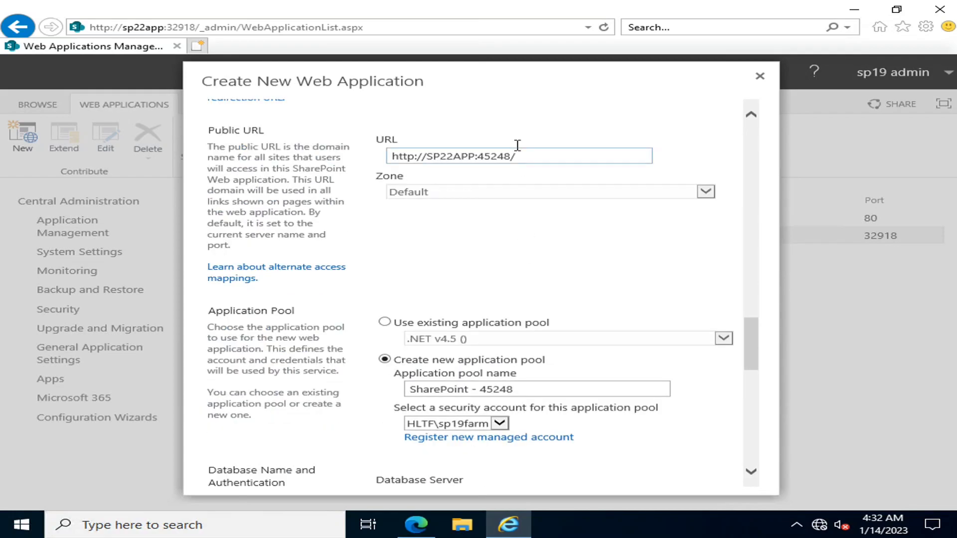
left_click_drag(539, 156, 398, 157)
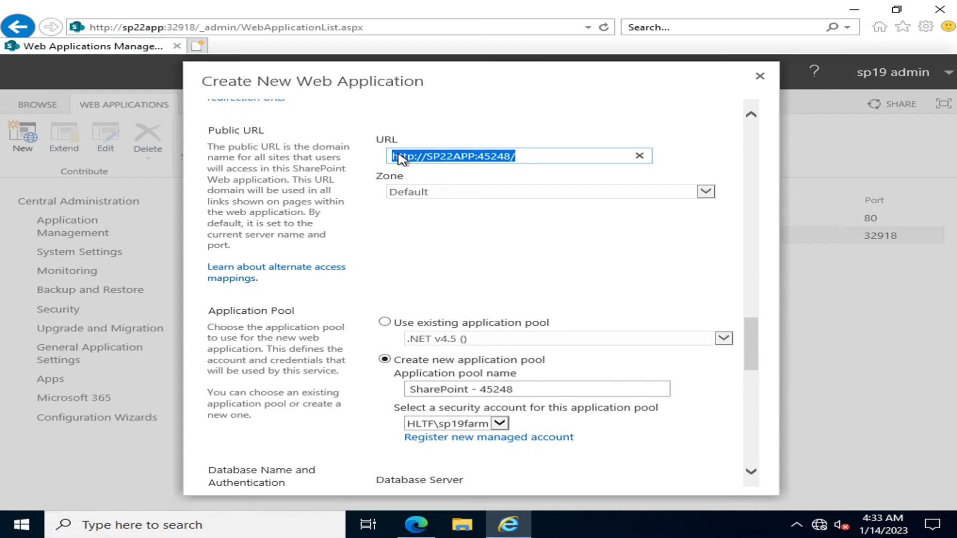
scroll(501, 367, "down", 6)
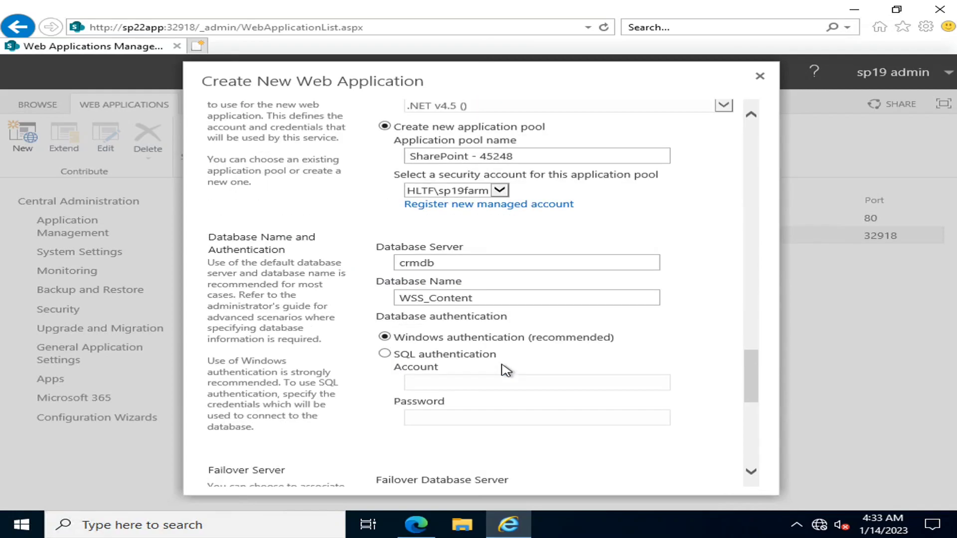
left_click(542, 233)
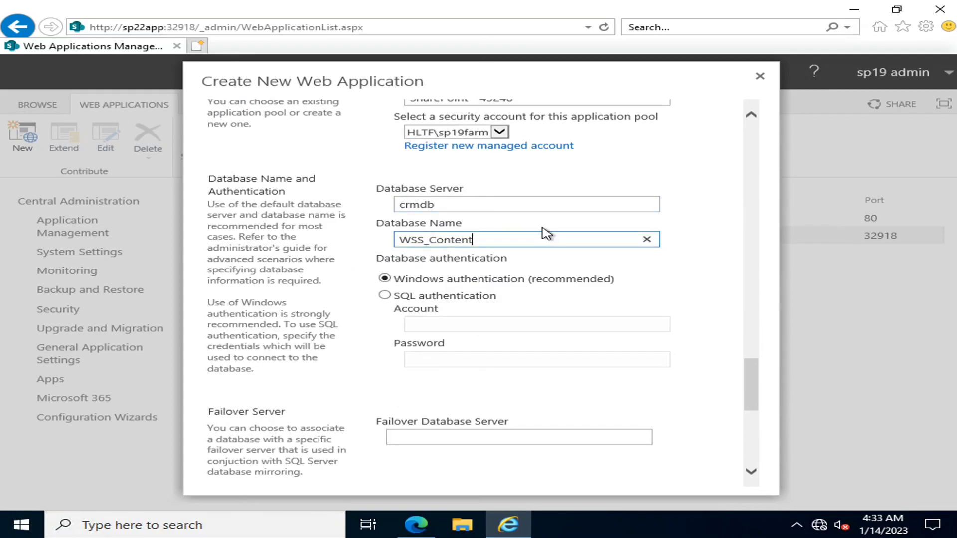
type("_4529")
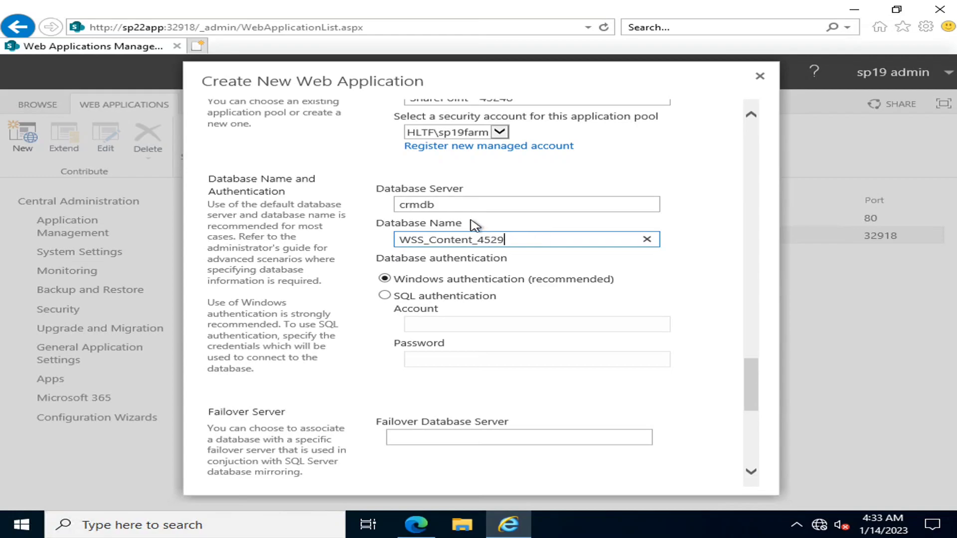
scroll(549, 327, "down", 3)
scroll(545, 351, "down", 3)
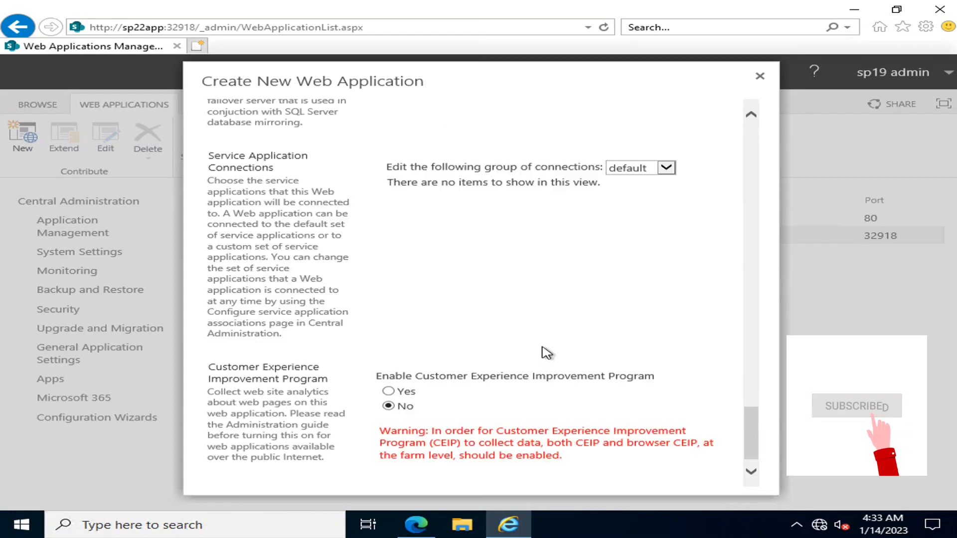
scroll(542, 347, "down", 1)
scroll(546, 350, "up", 7)
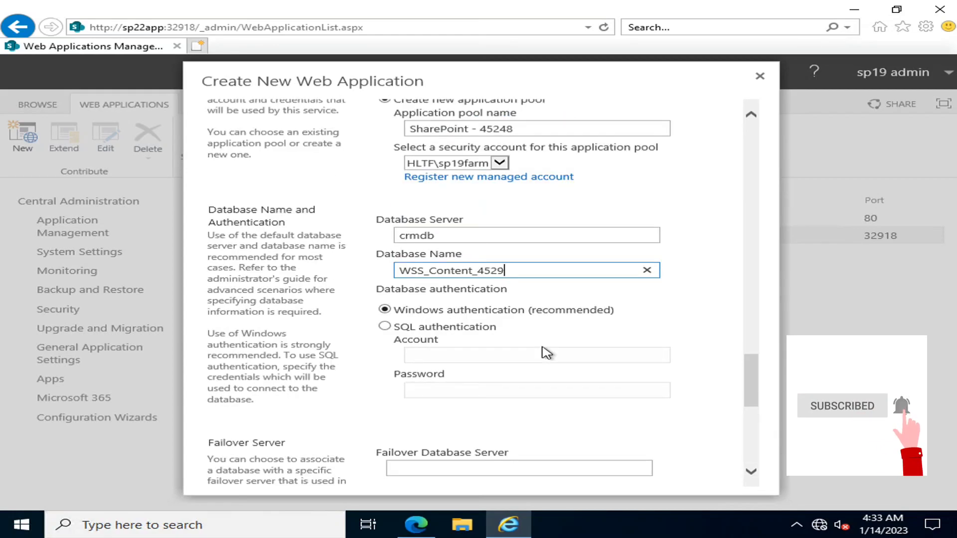
scroll(546, 353, "down", 3)
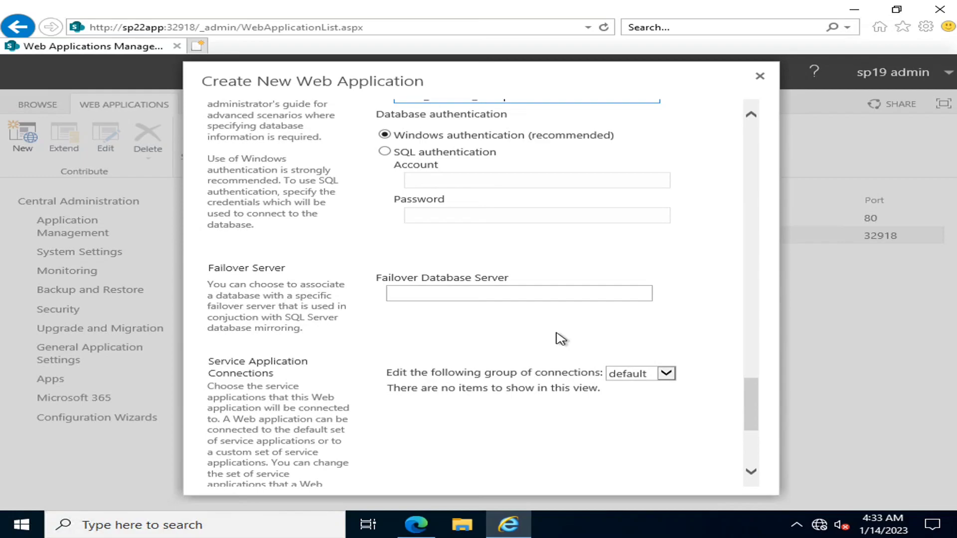
scroll(559, 338, "down", 5)
left_click(639, 476)
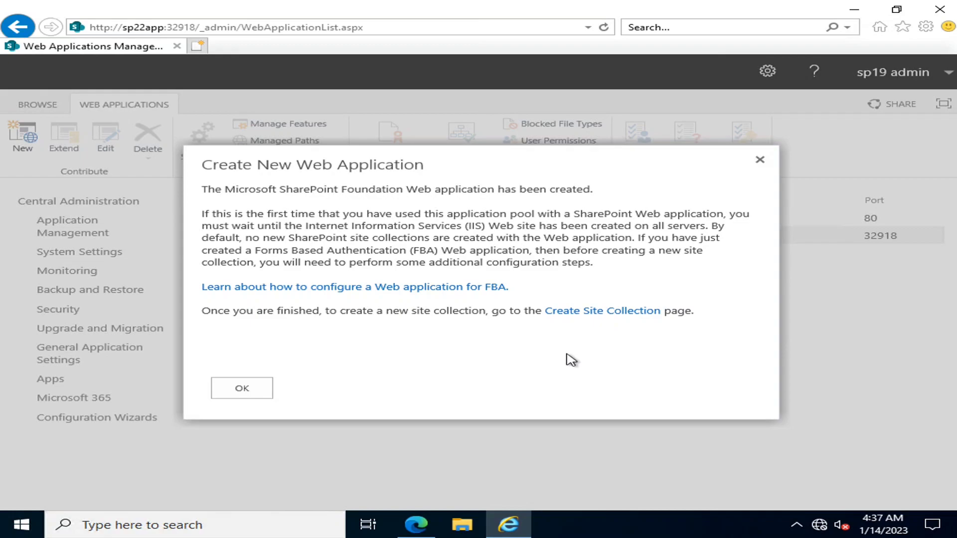
Launch IIS Manager and expand the SP22APP server's Sites list
key("super")
type("iis")
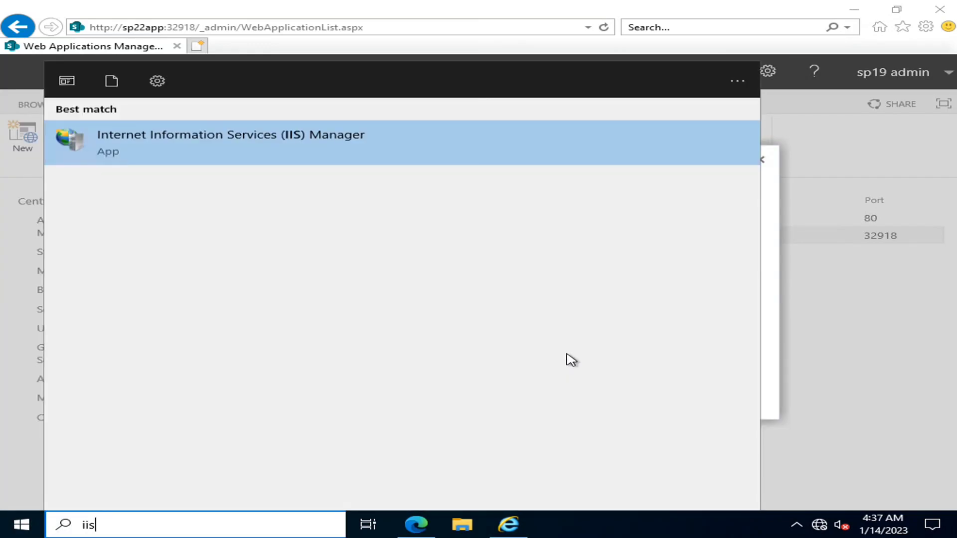
key("Return")
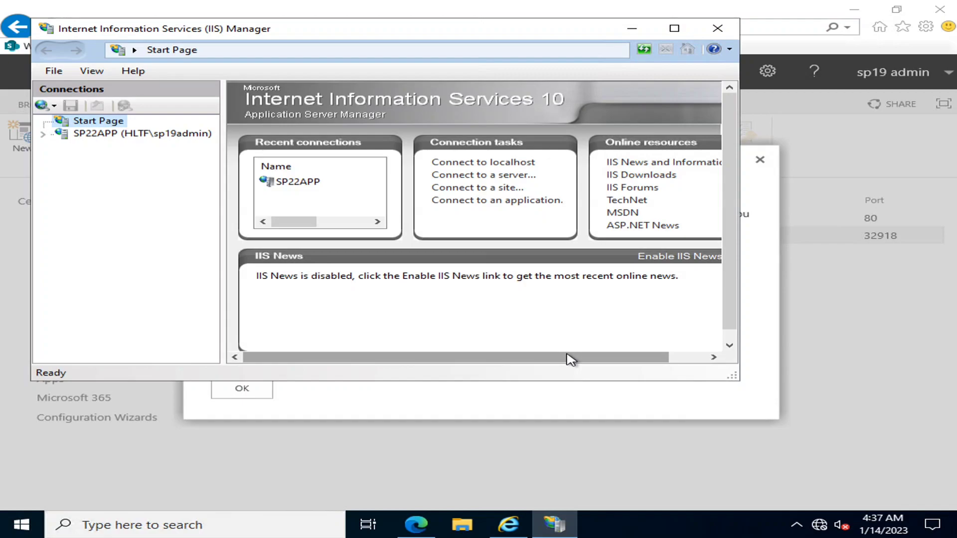
left_click(43, 135)
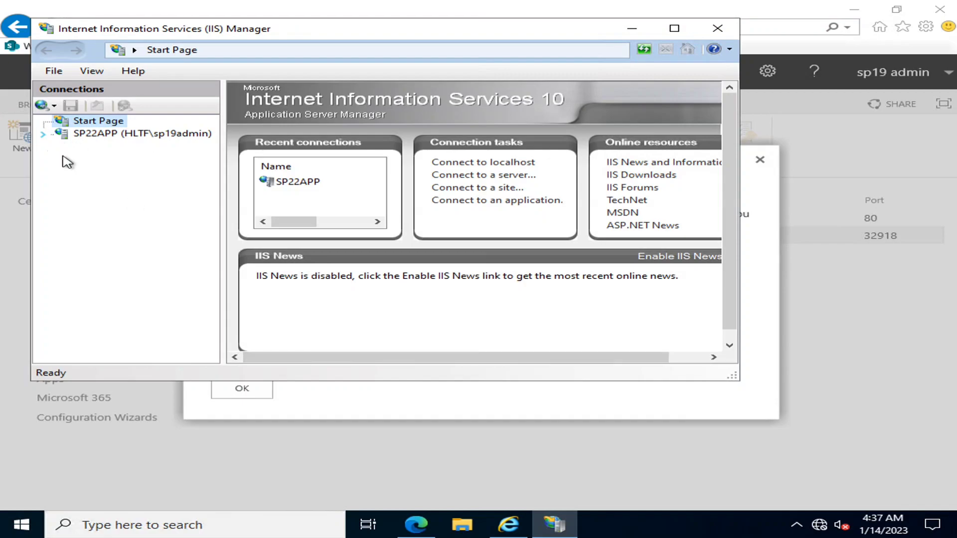
left_click(61, 158)
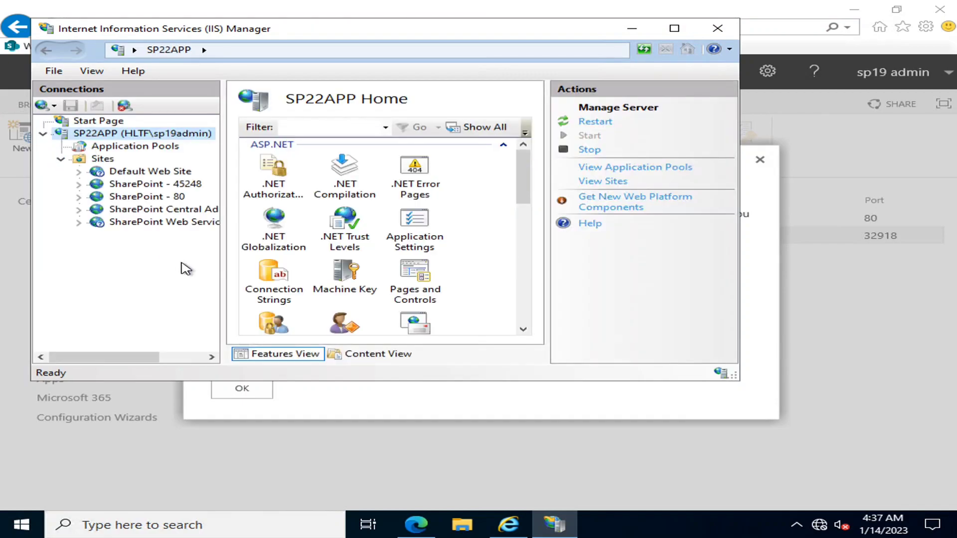
Select the SharePoint - 45248 site and browse it on port 45248 (http)
left_click_drag(223, 274, 347, 275)
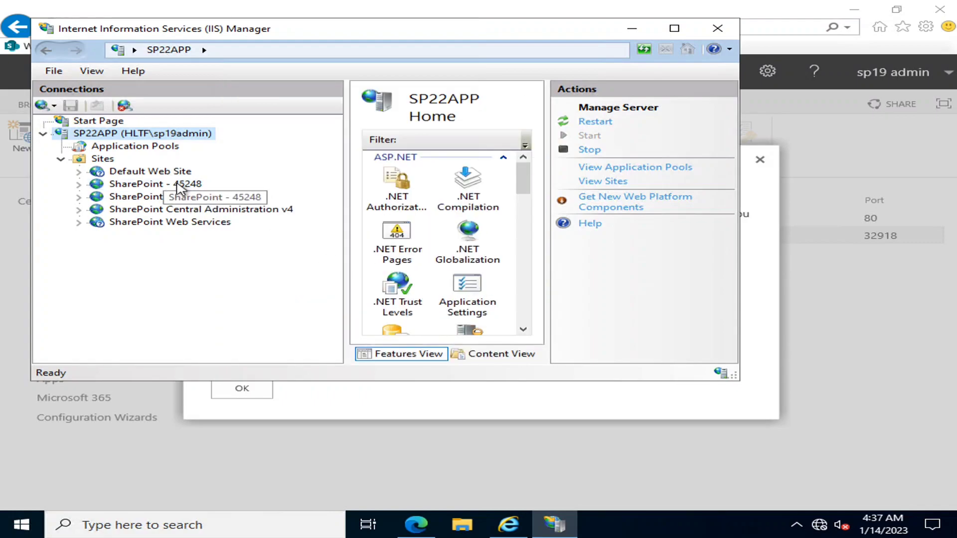
left_click(168, 184)
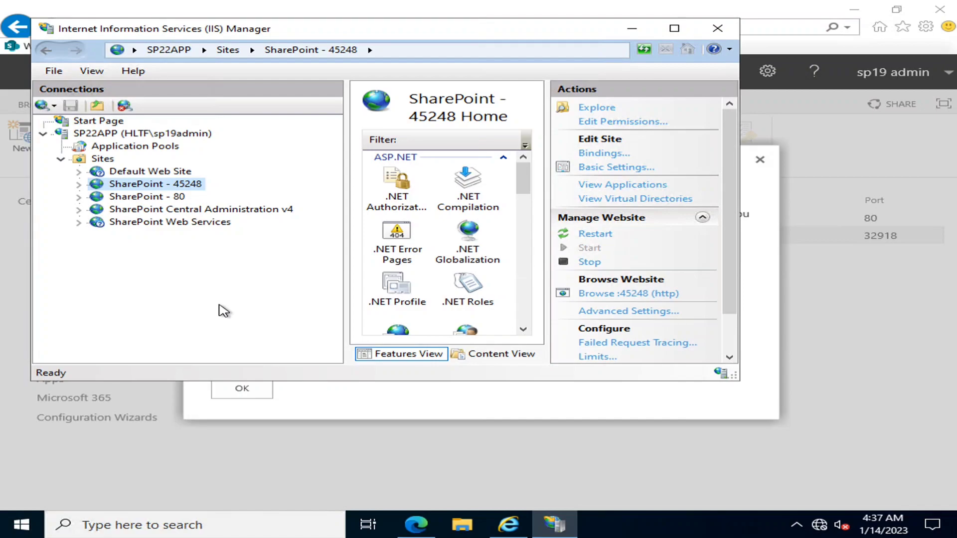
left_click(80, 184)
left_click(78, 184)
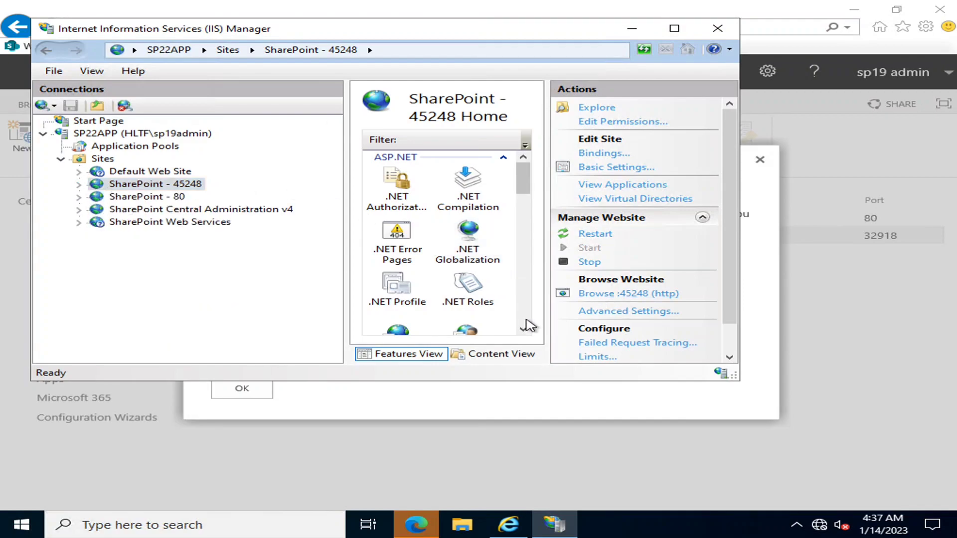
left_click(416, 528)
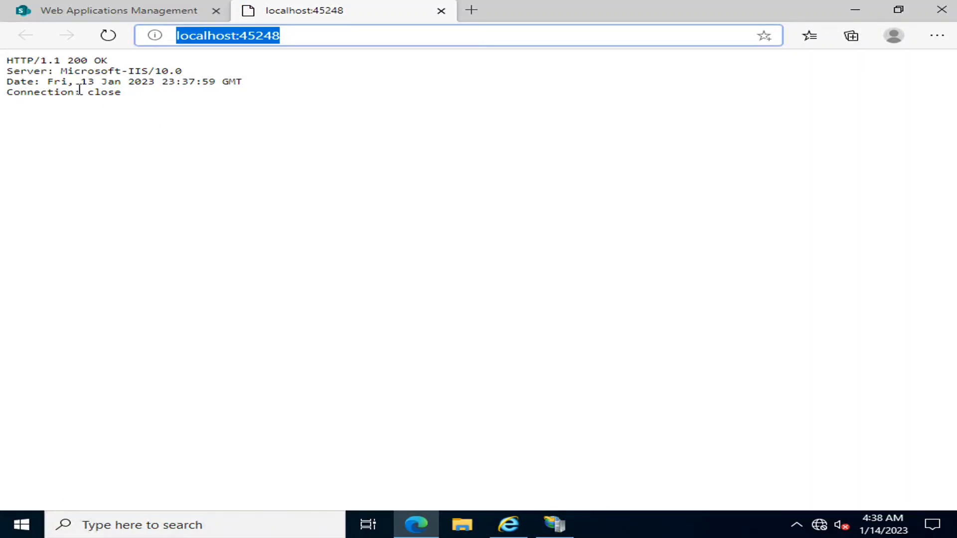
Check the HTTP 200 OK response at localhost:45248, then return to Web Applications Management
left_click_drag(122, 93, 3, 62)
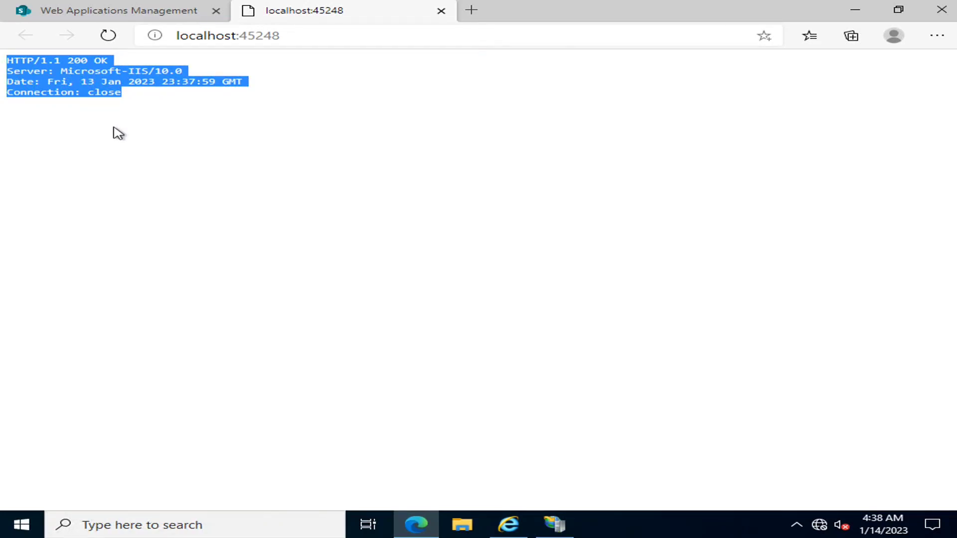
left_click(301, 35)
left_click(370, 32)
mouse_move(293, 38)
left_mouse_down()
mouse_move(177, 36)
mouse_move(308, 36)
left_mouse_up()
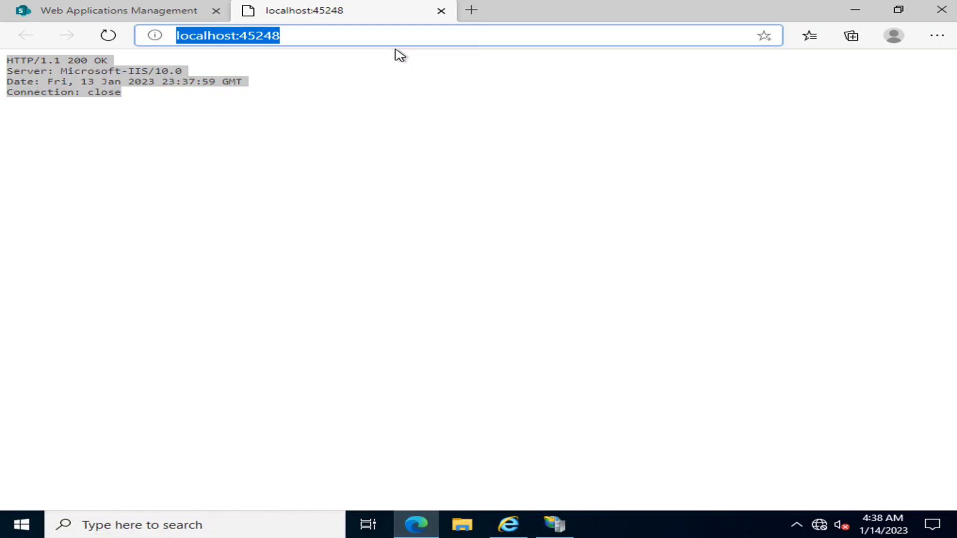
left_click(149, 13)
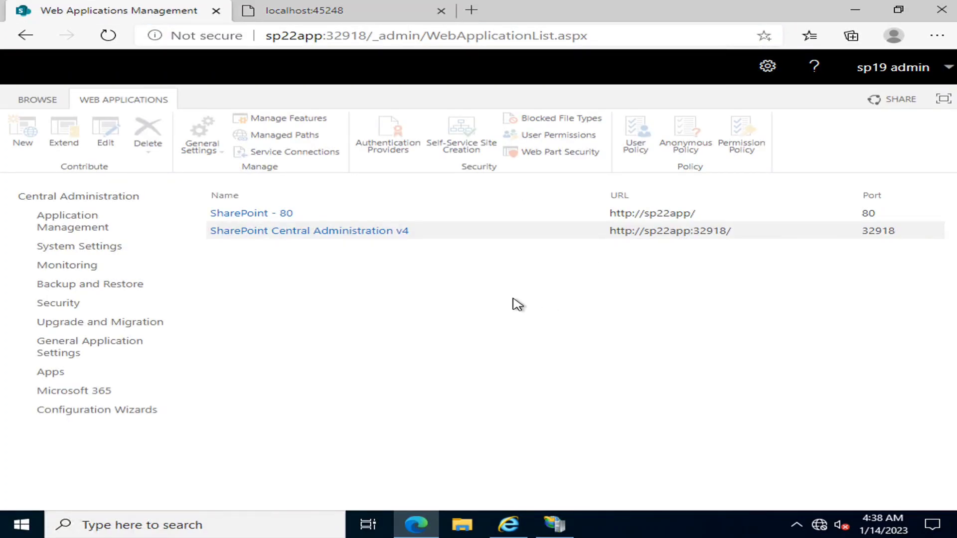
Refresh the web application list, then open Create Site Collection targeting SharePoint - 45248
left_click(107, 35)
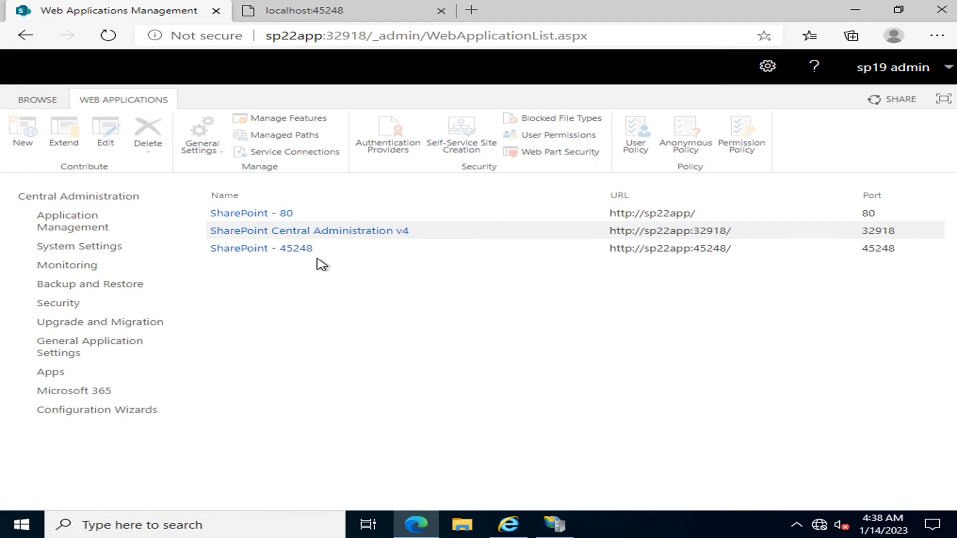
left_click(122, 205)
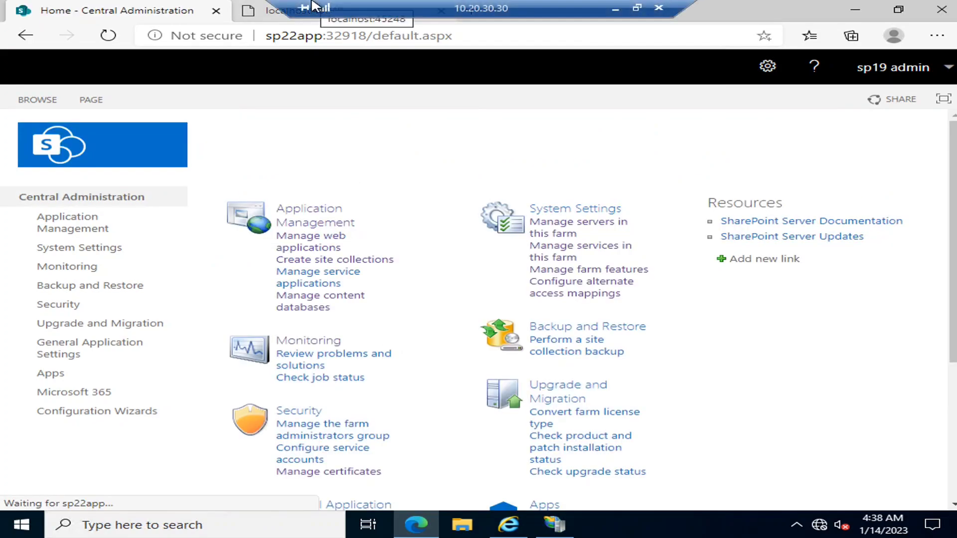
left_click(298, 219)
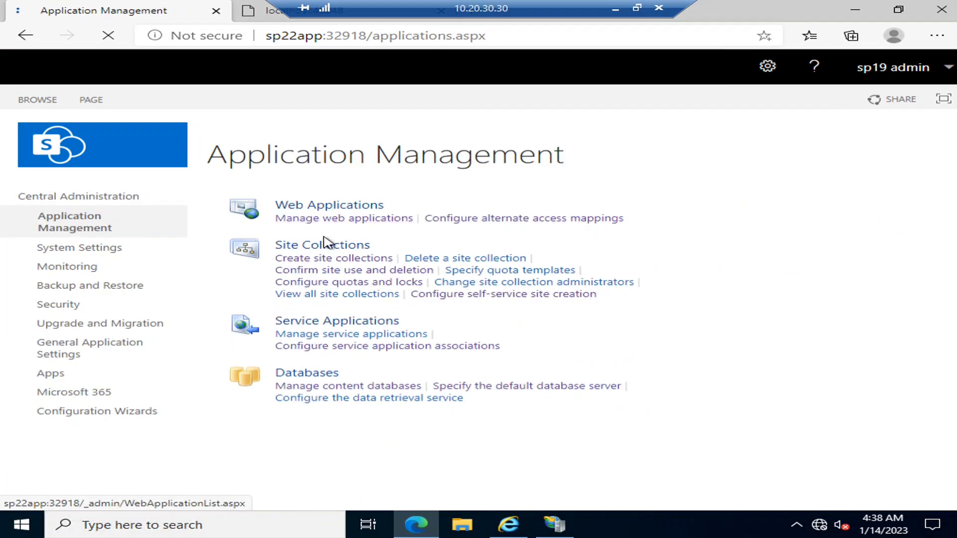
left_click(325, 259)
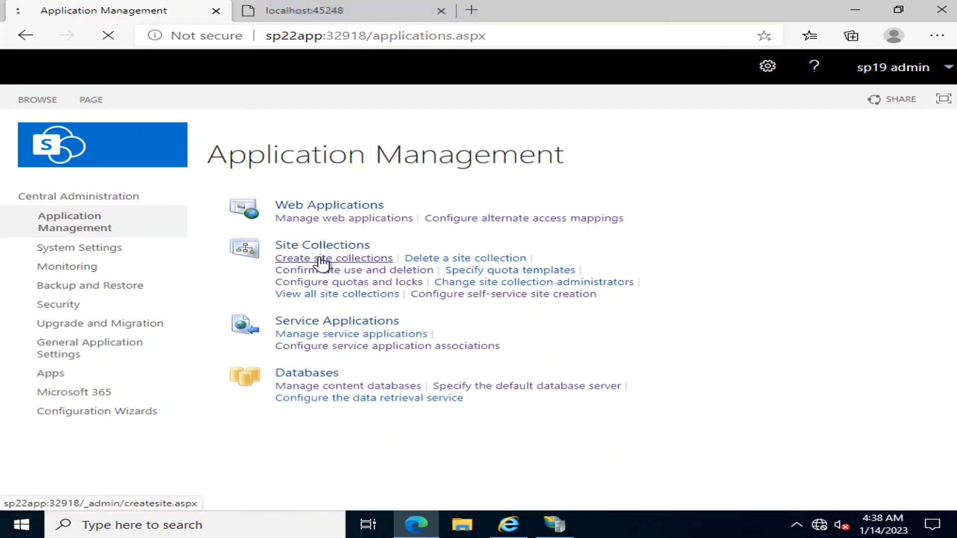
left_click(627, 252)
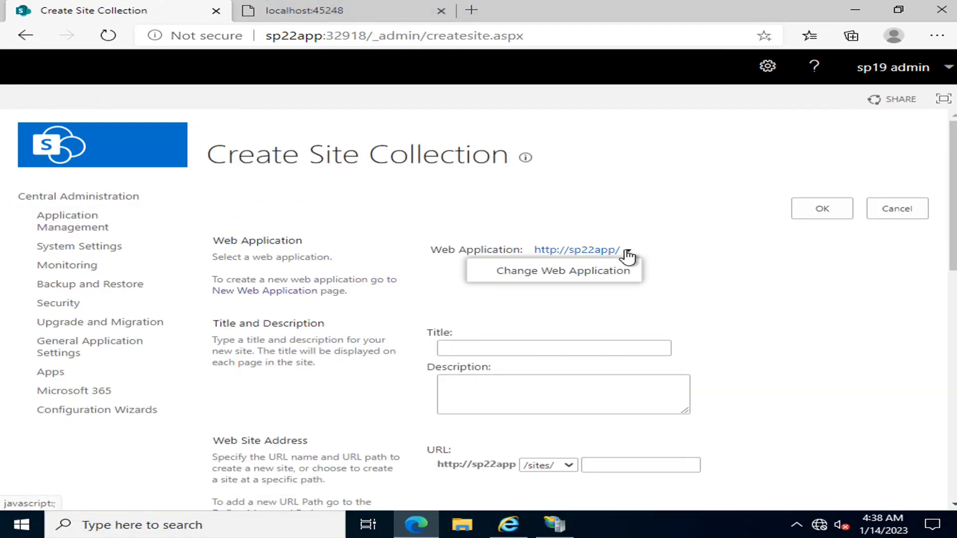
left_click(578, 270)
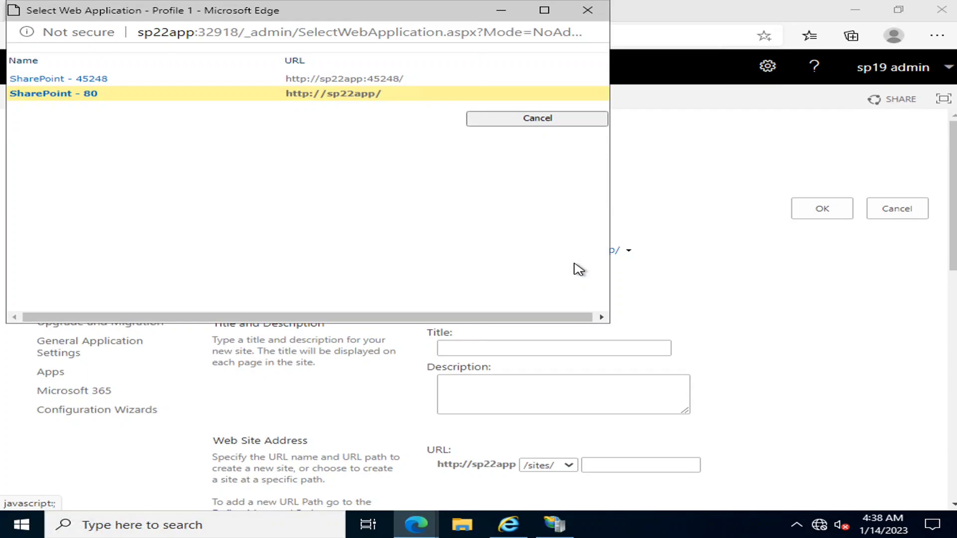
left_click(75, 81)
left_click(609, 346)
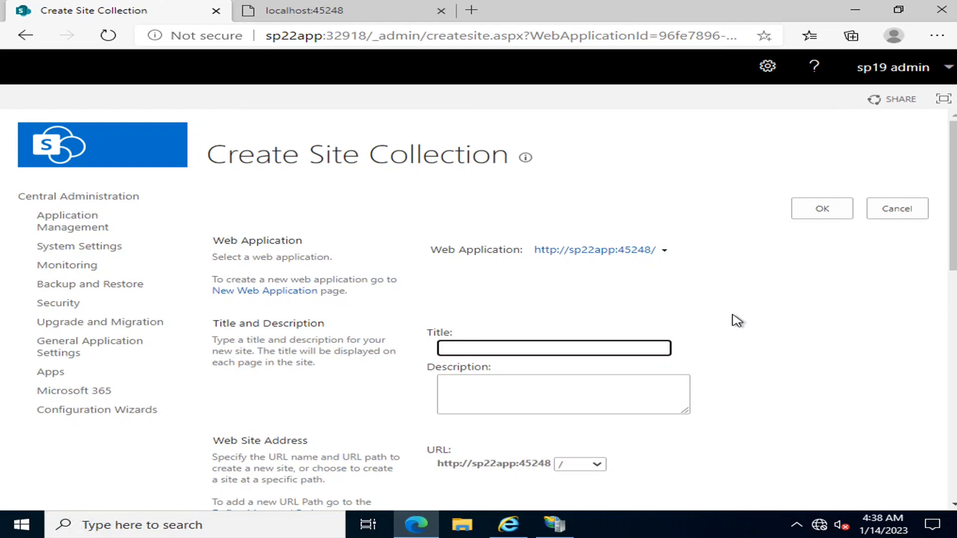
Title the new site collection 'home', keeping the Team site template
scroll(736, 320, "down", 3)
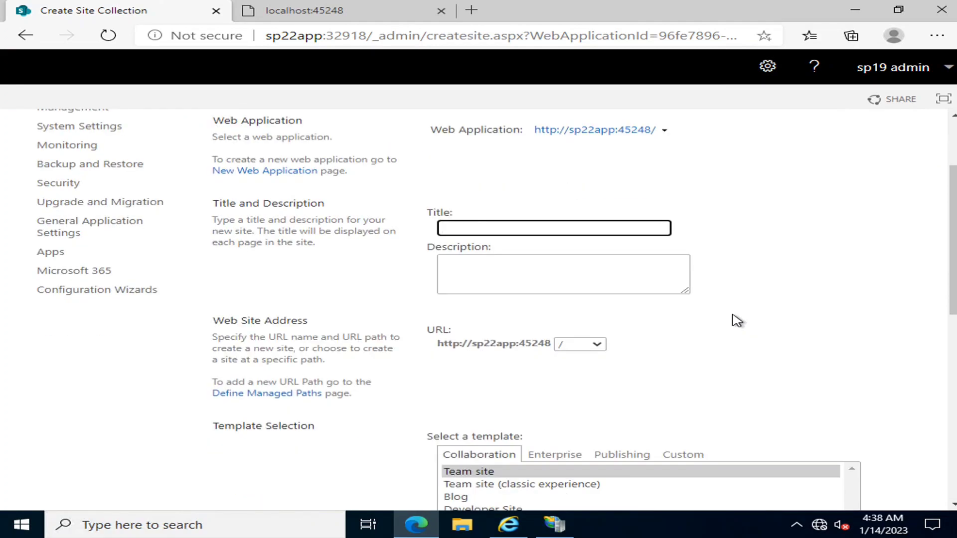
type("home")
key("Tab")
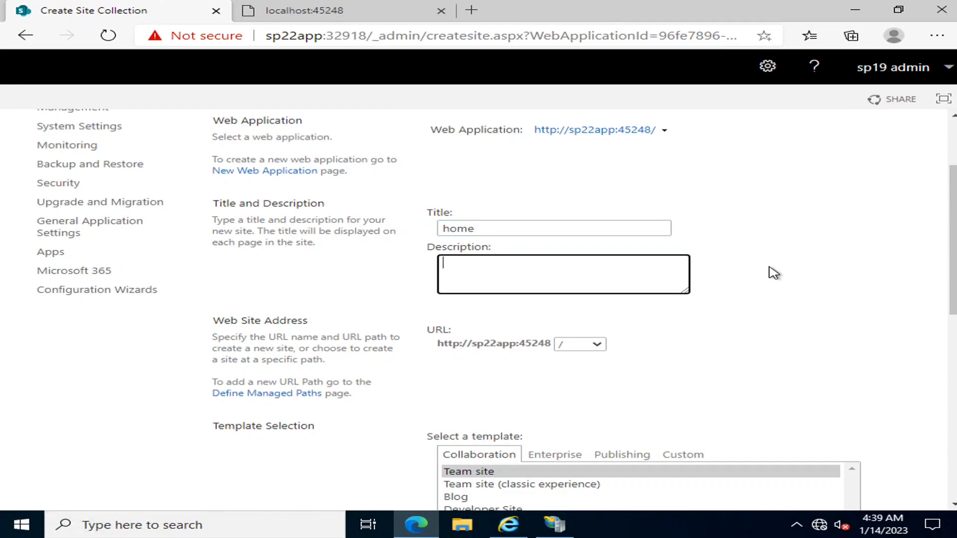
scroll(733, 325, "down", 3)
scroll(733, 325, "down", 4)
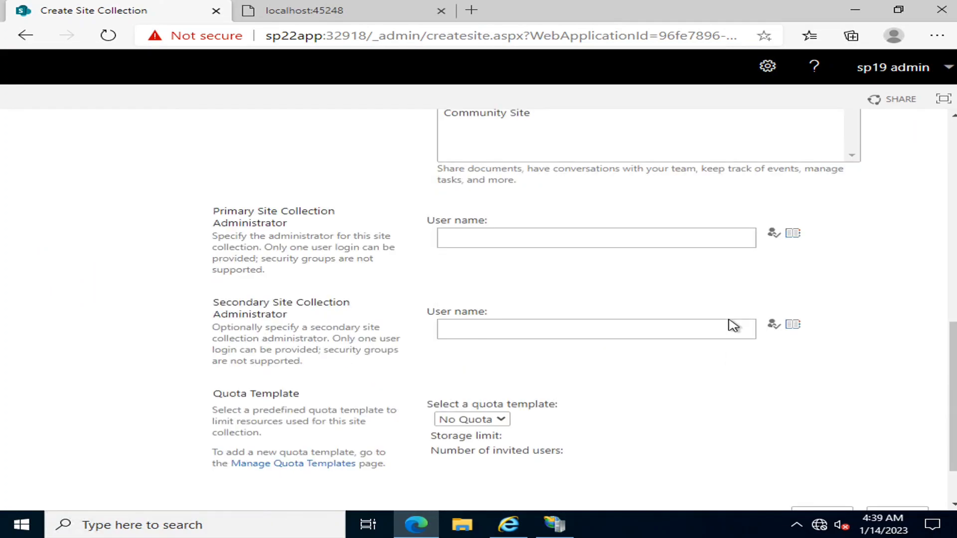
Enter and resolve the primary and secondary site collection administrator accounts
left_click(489, 237)
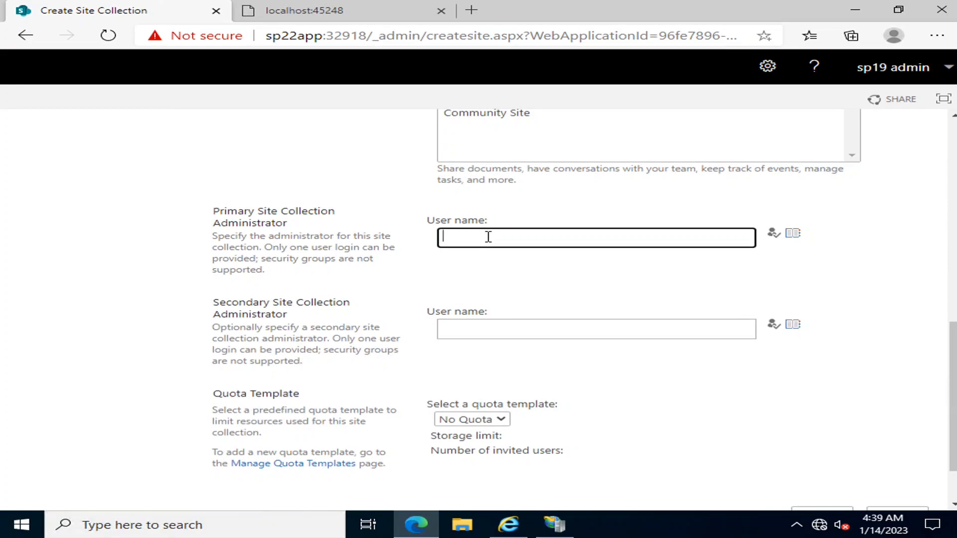
type("sf")
key("BackSpace")
type("p19admin")
key("ctrl+k")
key("Tab")
key("Tab")
key("Tab")
type("sp")
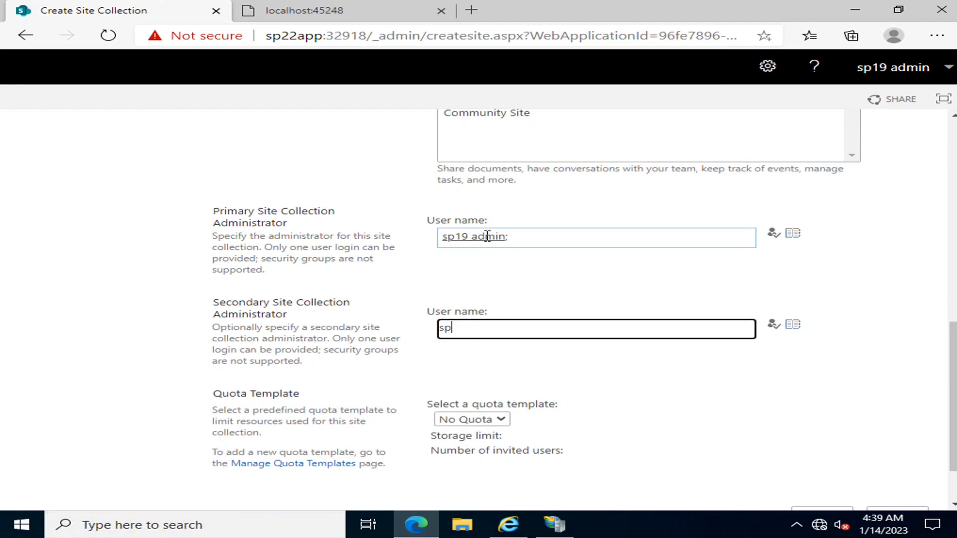
type("19 farm")
key("ctrl+k")
Keep No Quota as the quota template and create the site collection
left_click(538, 420)
left_click(496, 420)
left_click(588, 429)
scroll(642, 399, "up", 10)
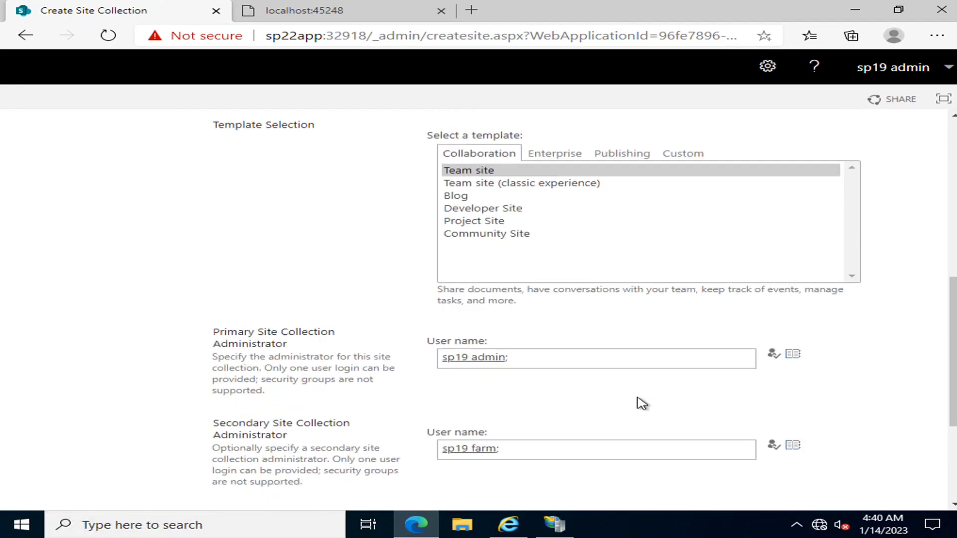
scroll(743, 342, "down", 5)
scroll(745, 340, "up", 5)
left_click(823, 208)
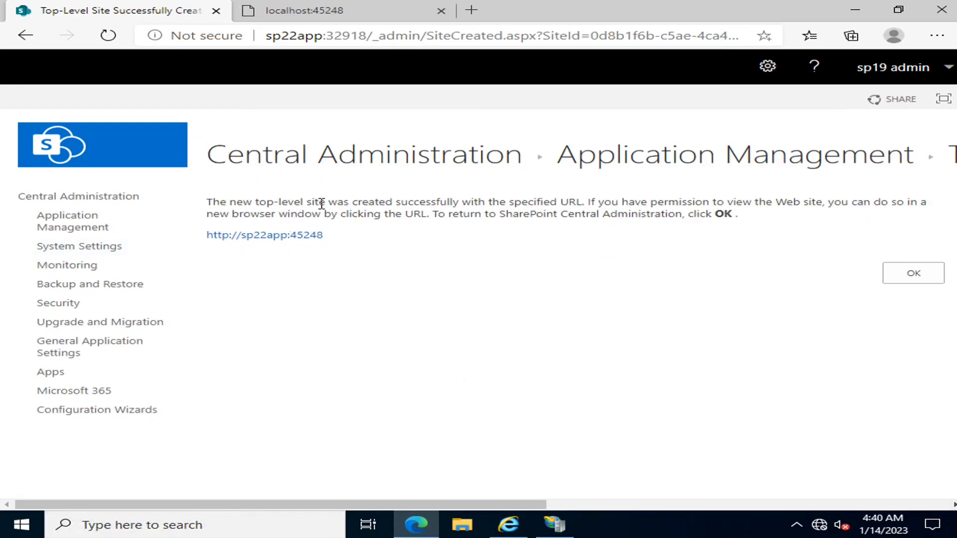
Review the site-created message and new site address, then reload the localhost:45248 tab
left_click_drag(325, 202, 212, 203)
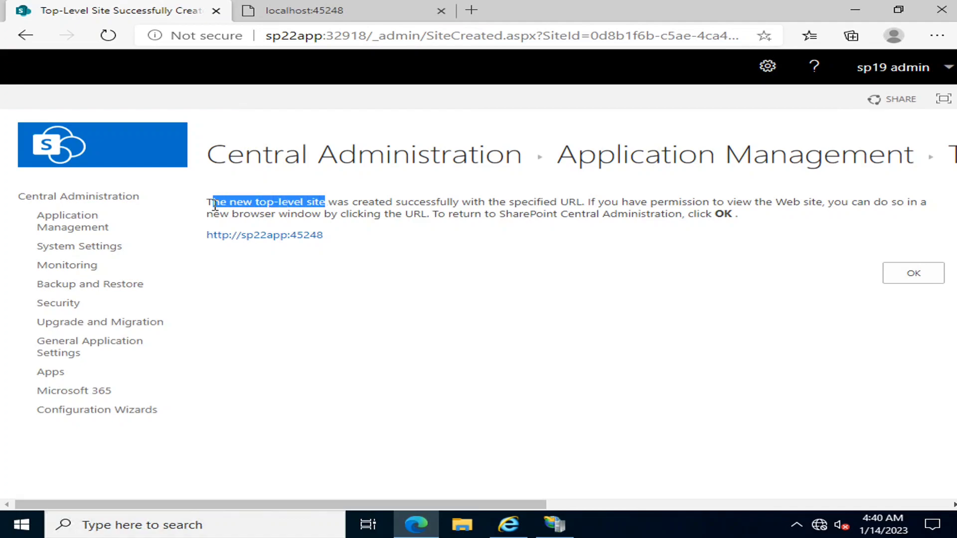
left_click(372, 363)
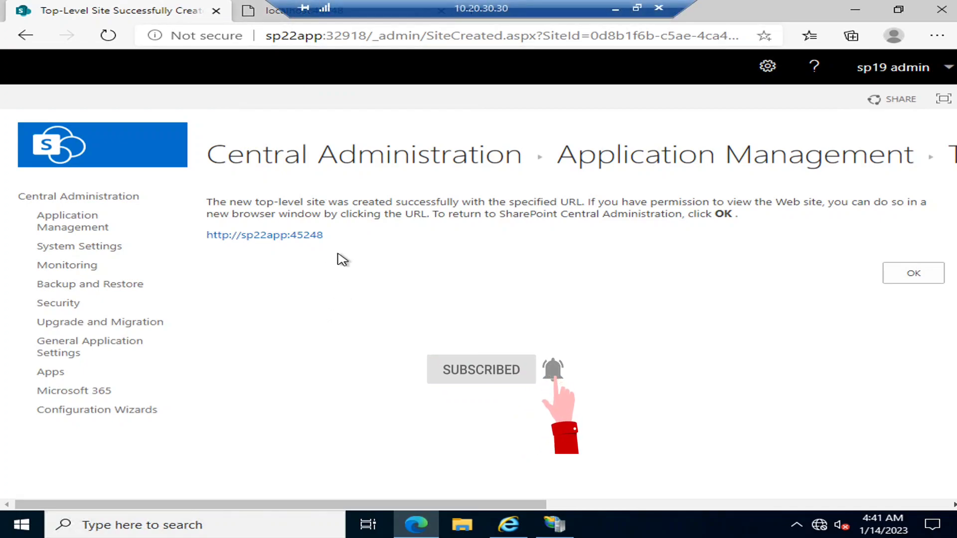
left_click_drag(337, 239, 194, 238)
left_click(279, 330)
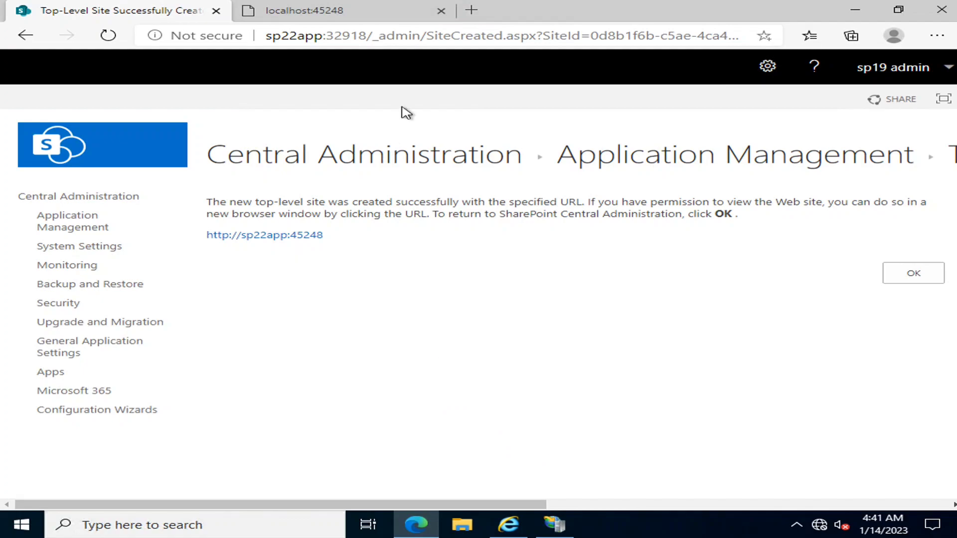
left_click(384, 13)
left_click(121, 36)
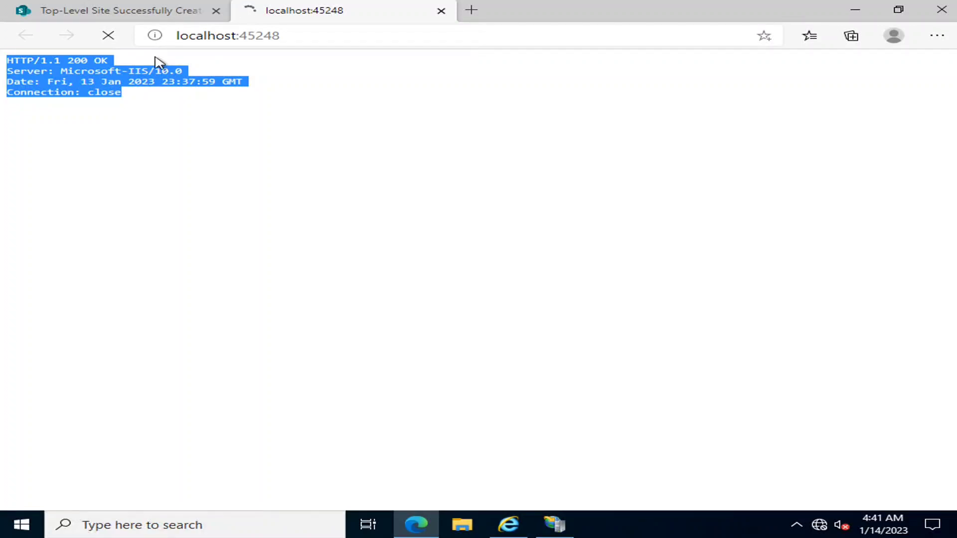
Restore the remote desktop session and compare the loaded home team site with the confirmation tab
mouse_move(456, 5)
left_click(616, 10)
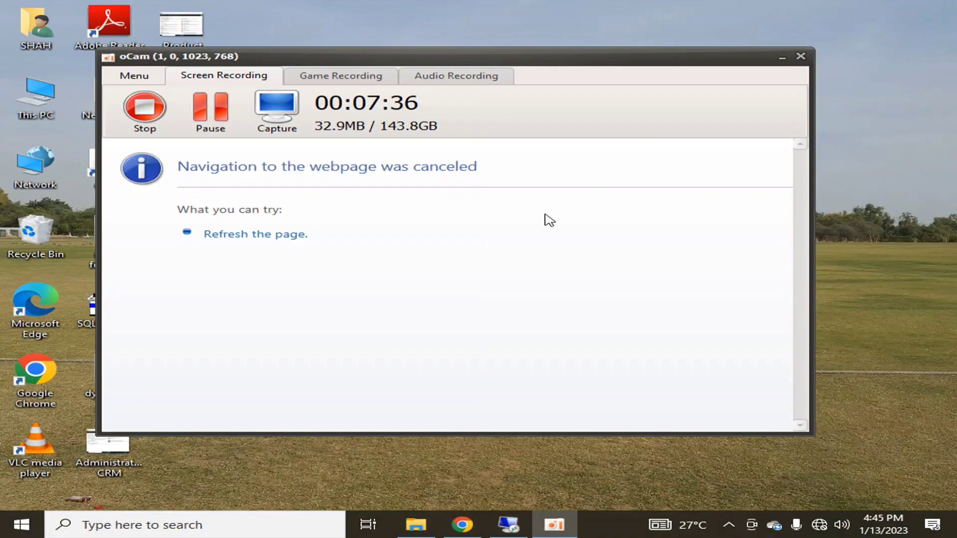
left_click(509, 527)
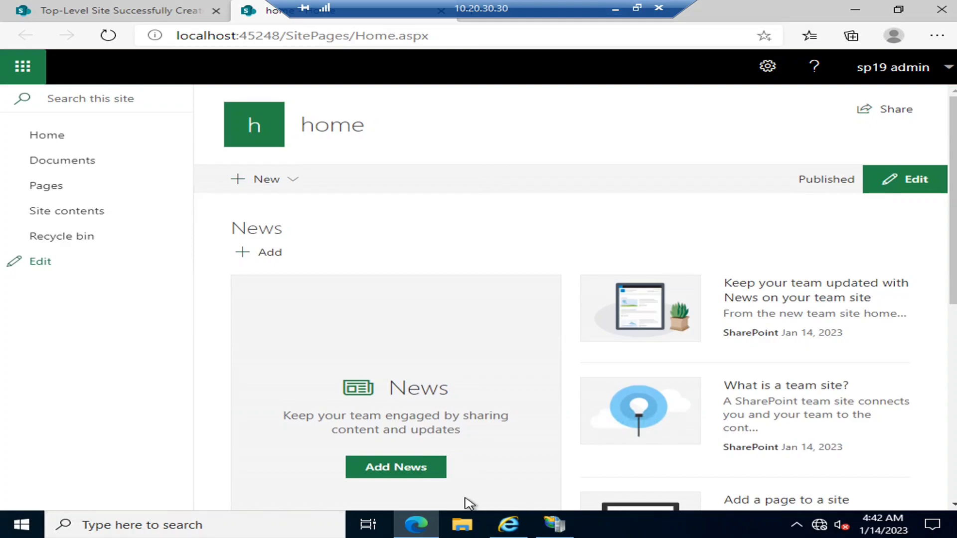
left_click_drag(284, 37, 160, 39)
left_click(246, 37)
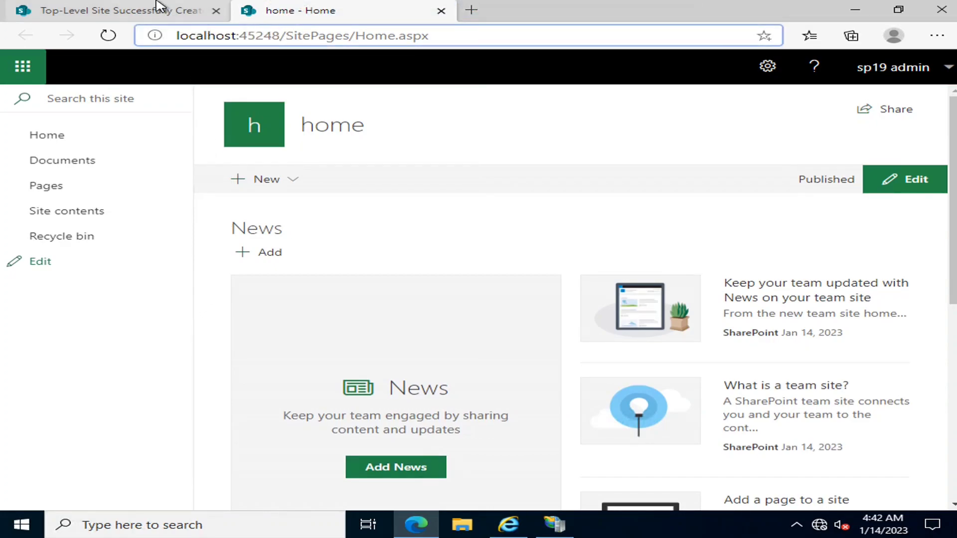
left_click(124, 10)
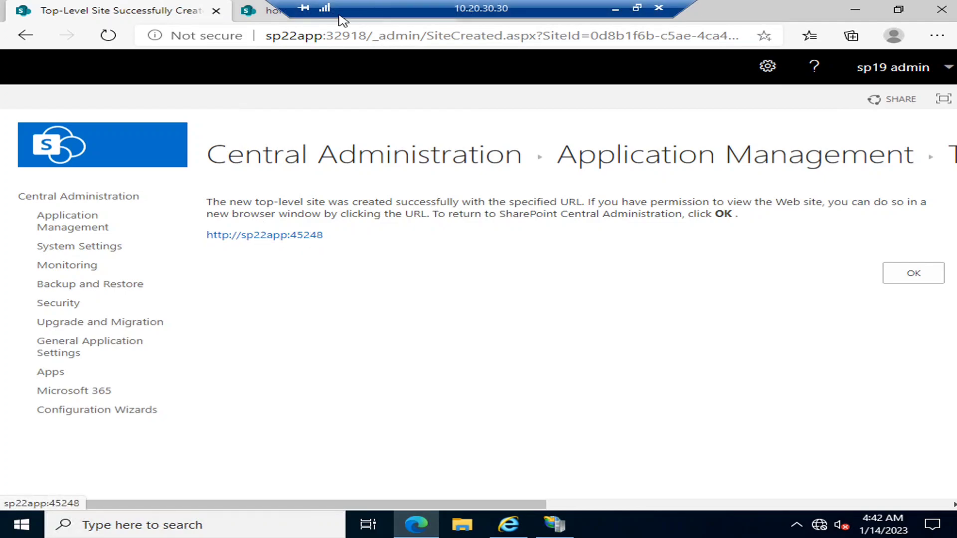
left_click(257, 15)
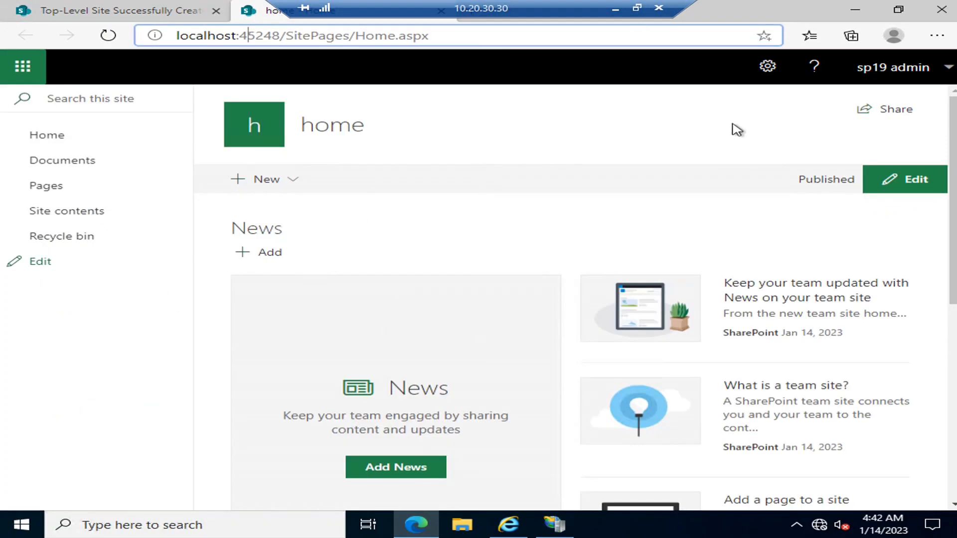